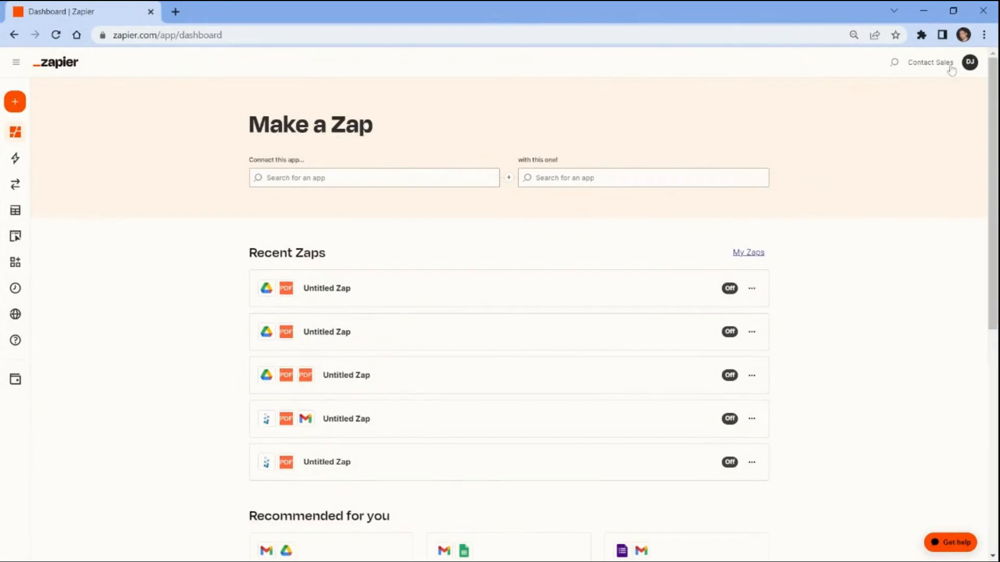
Create a new Zap triggered by the New Record event in Caspio Cloud Database
{"action": "left_click", "coordinate": [28, 103]}
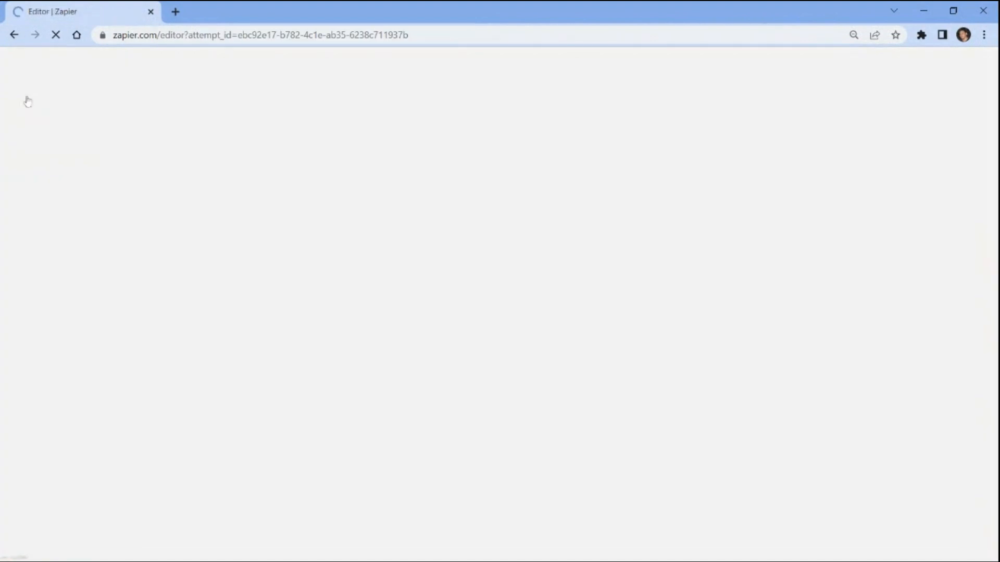
{"action": "type", "text": "cspio"}
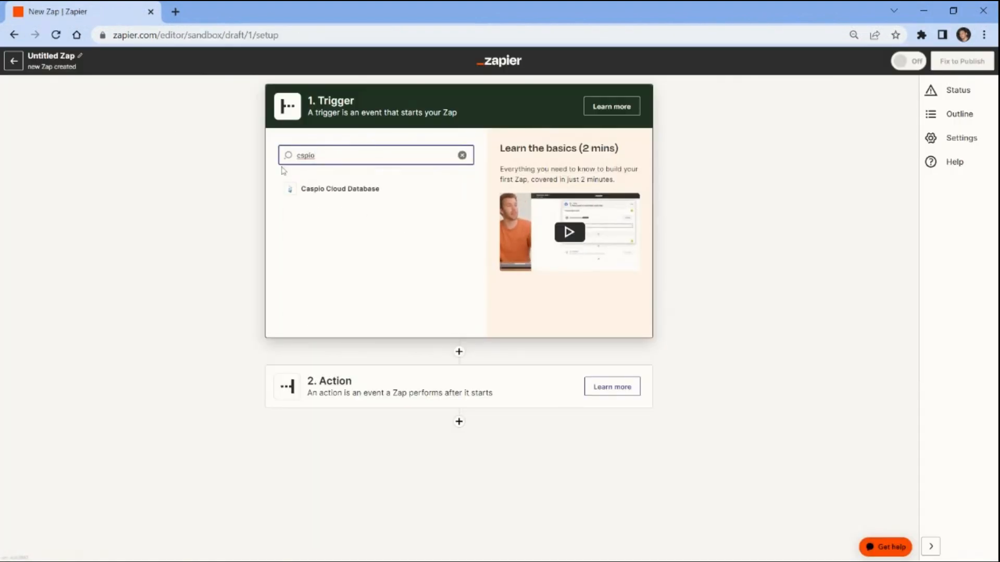
{"action": "left_click", "coordinate": [312, 188]}
{"action": "left_click", "coordinate": [312, 220]}
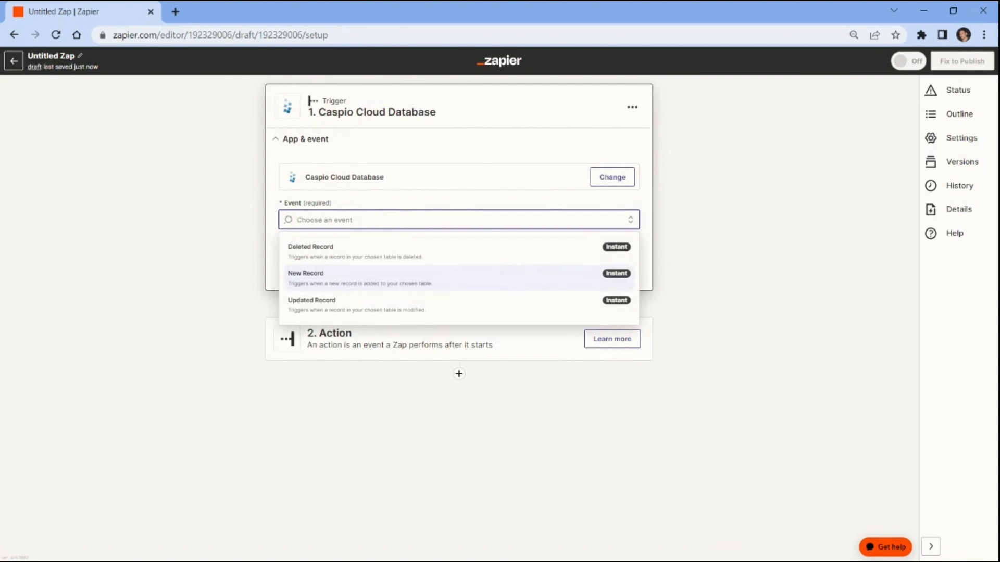
{"action": "left_click", "coordinate": [311, 274]}
{"action": "left_click", "coordinate": [312, 271]}
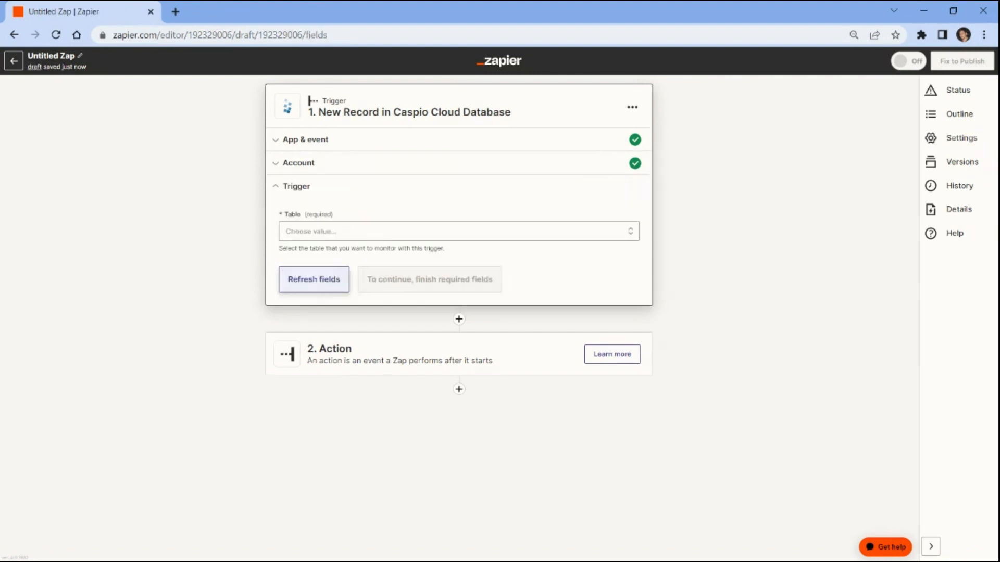
Set the trigger to monitor the Demo_Physicians table and test it for a recent record
{"action": "left_click", "coordinate": [302, 232]}
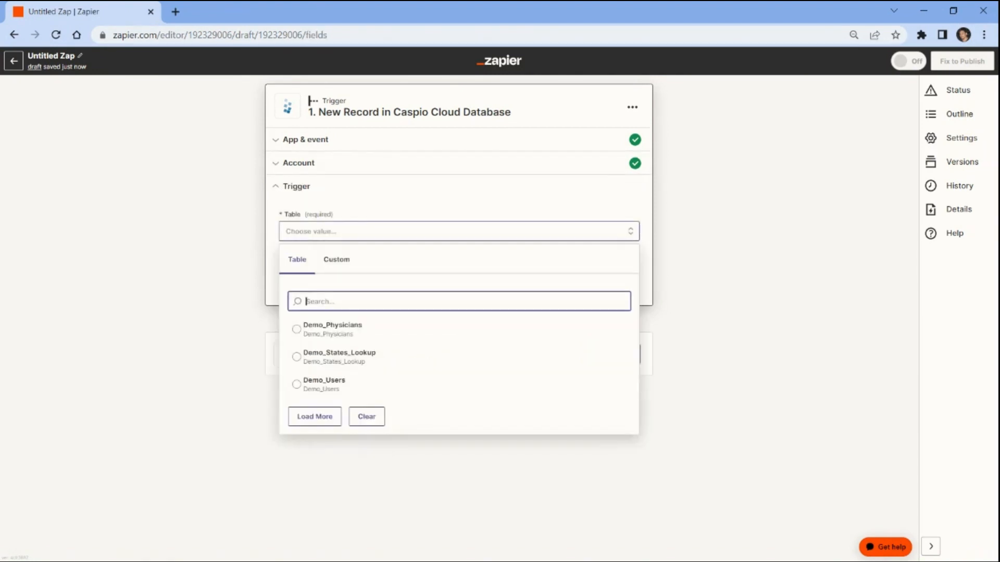
{"action": "left_click", "coordinate": [296, 329]}
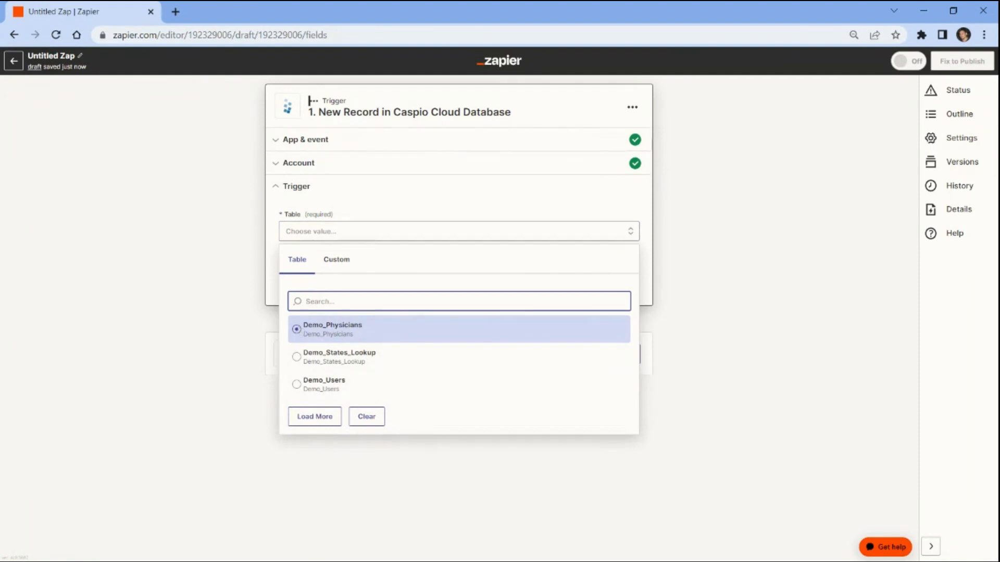
{"action": "left_click", "coordinate": [297, 329]}
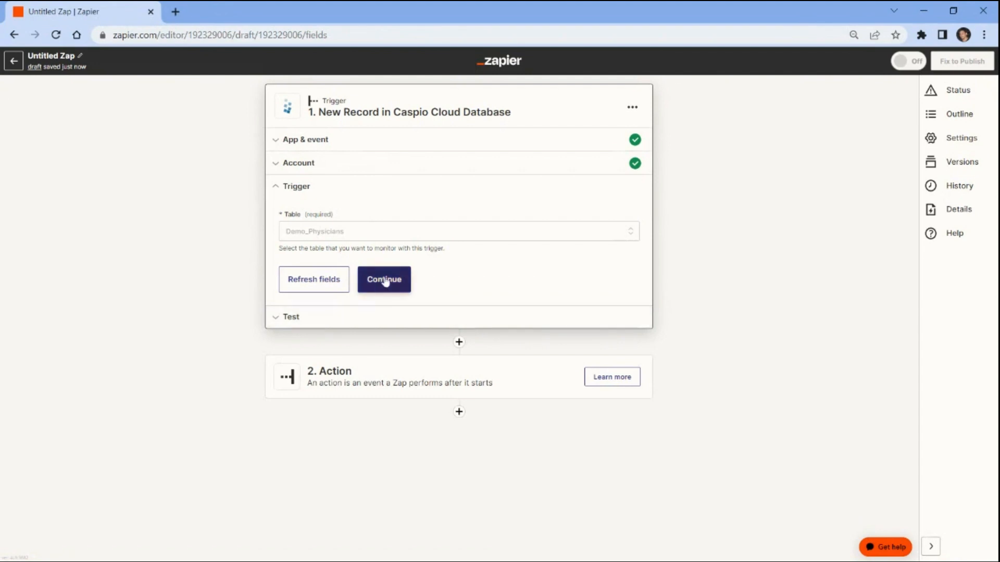
{"action": "left_click", "coordinate": [386, 282]}
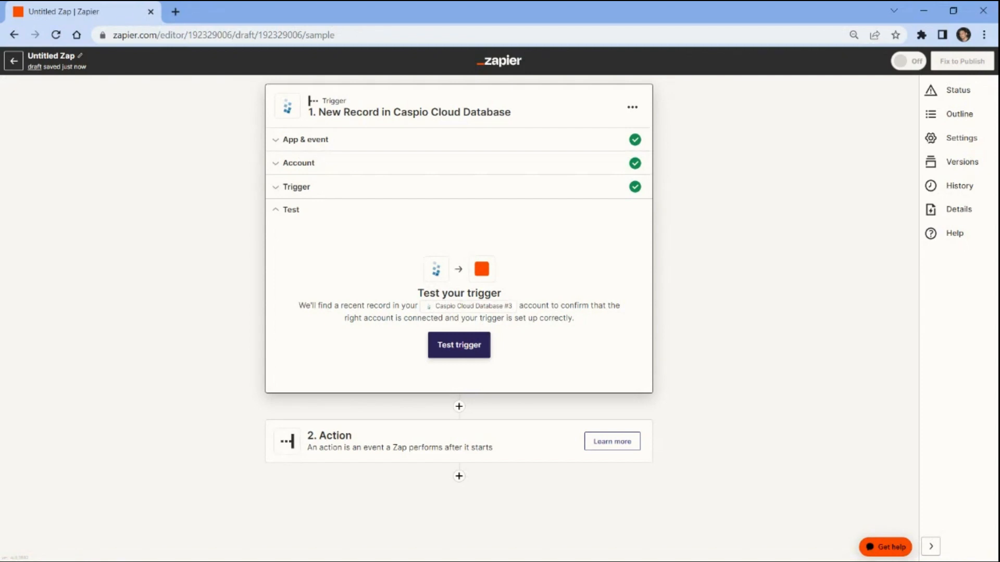
{"action": "left_click", "coordinate": [458, 344]}
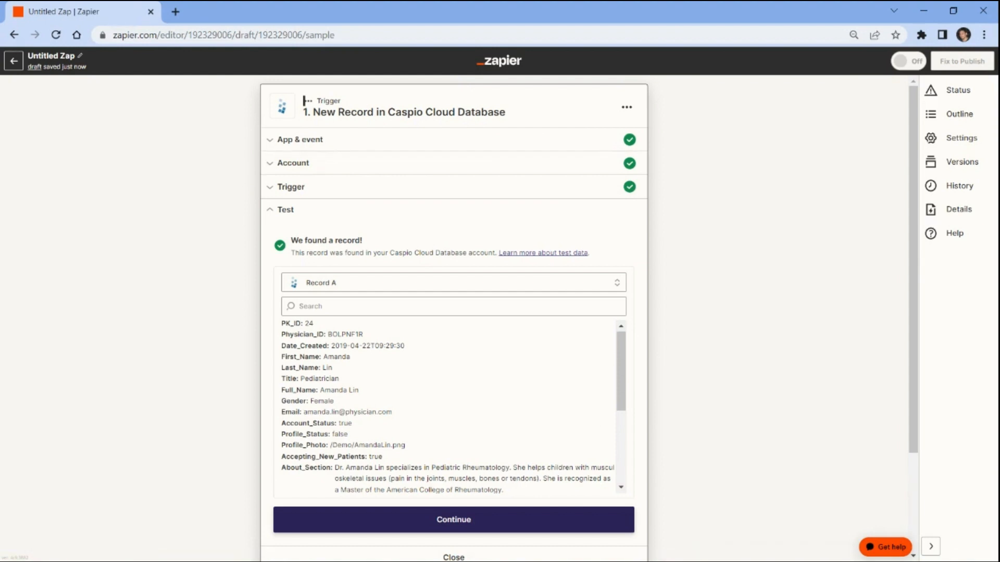
{"action": "left_click", "coordinate": [457, 520]}
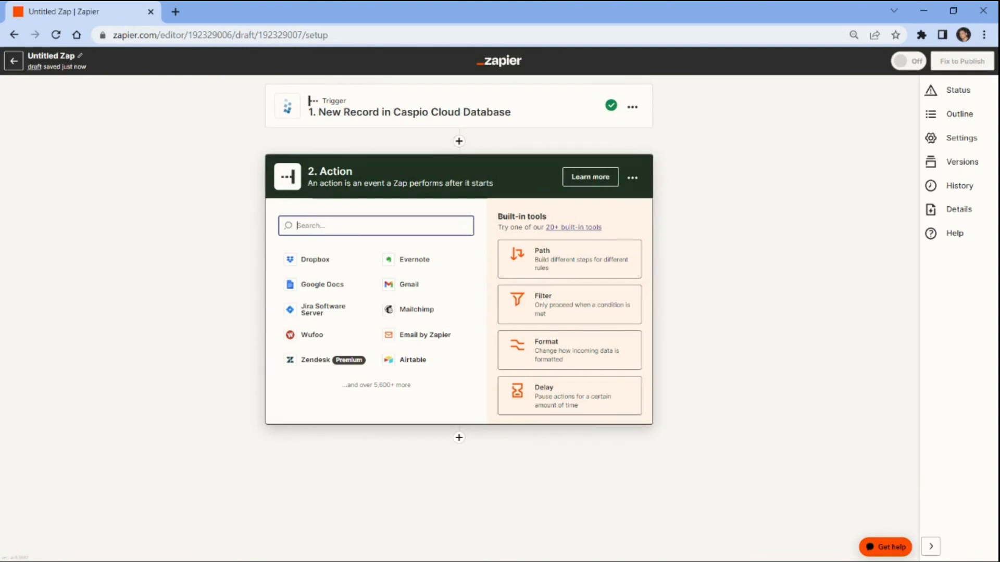
Add a PDF.co action with the HTML to PDF Converter event and open the API key page in the PDF.co dashboard
{"action": "type", "text": "pdfco"}
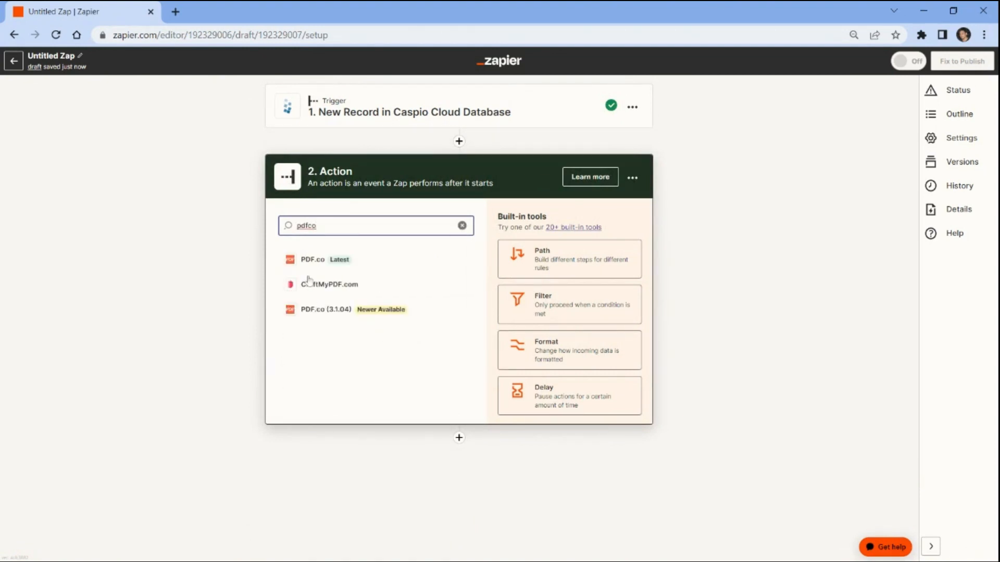
{"action": "left_click", "coordinate": [301, 263]}
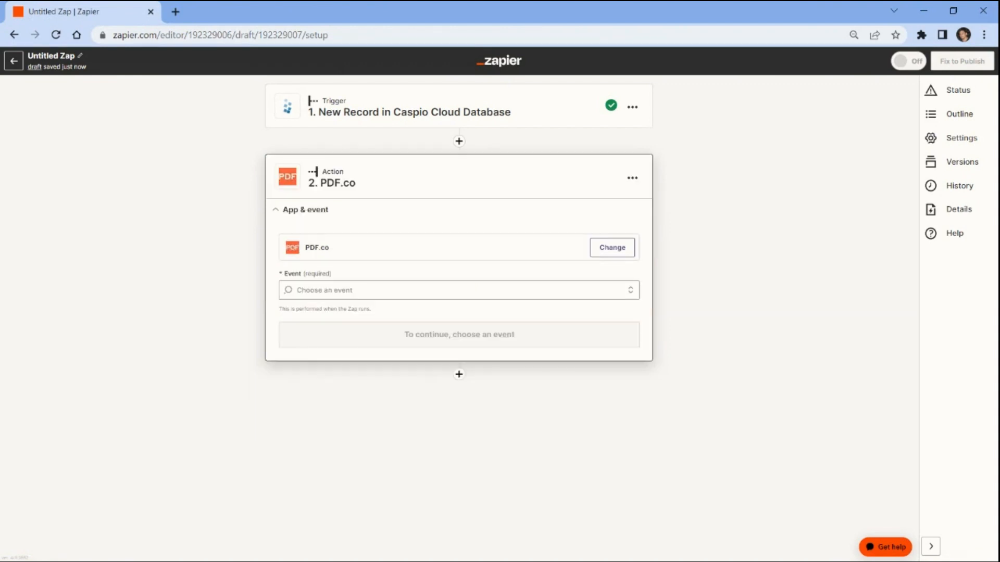
{"action": "left_click", "coordinate": [301, 290]}
{"action": "type", "text": "html"}
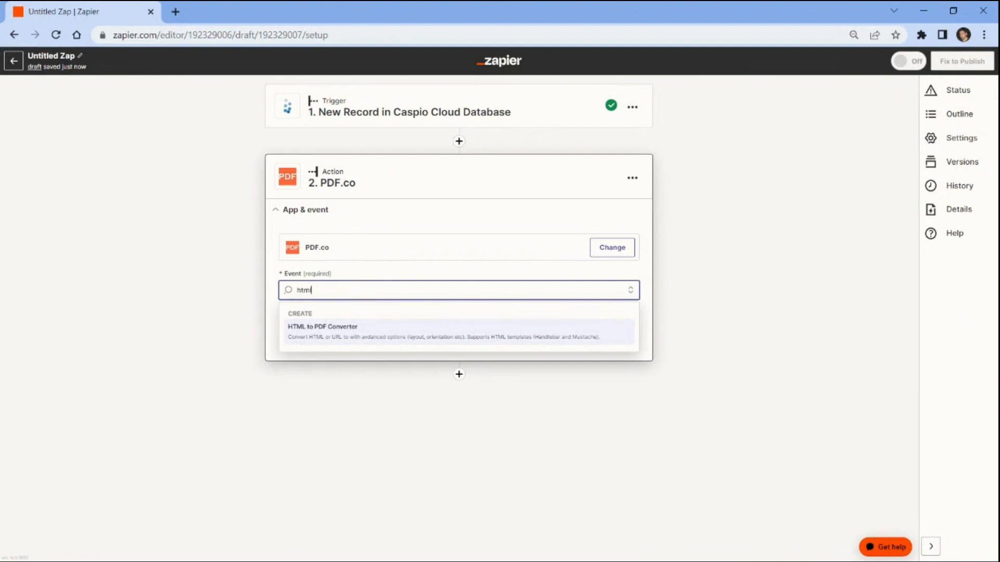
{"action": "left_click", "coordinate": [304, 329]}
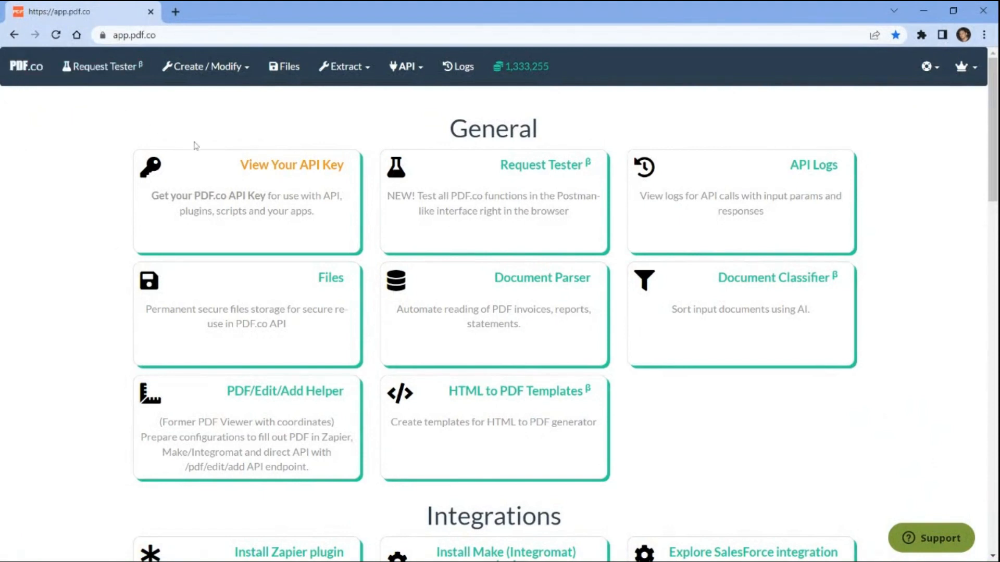
{"action": "left_click", "coordinate": [269, 166]}
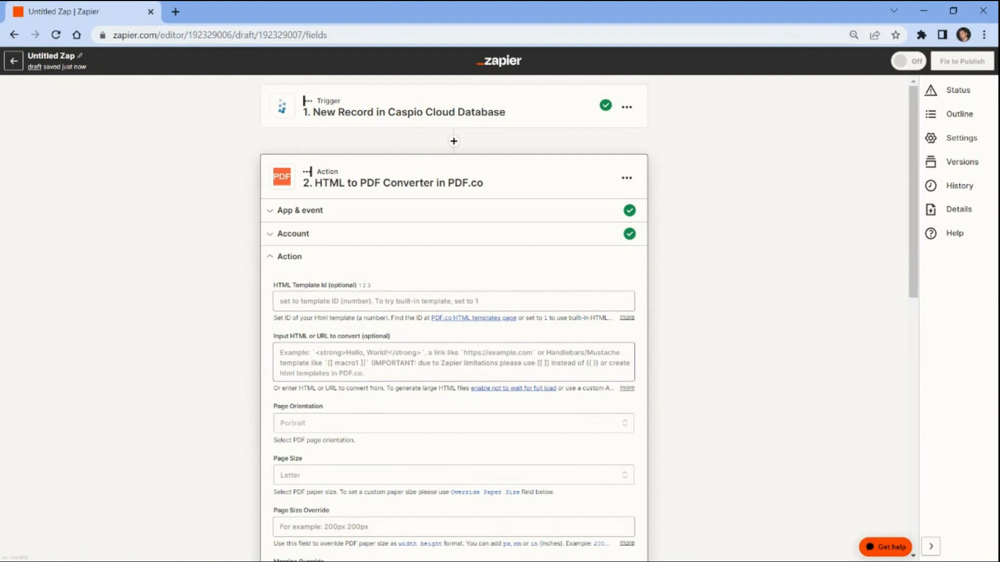
Paste the copied invoice HTML code into the converter's HTML input in the Zapier editor
{"action": "left_click", "coordinate": [454, 363]}
{"action": "key", "text": "ctrl+v"}
{"action": "scroll", "coordinate": [454, 363], "scroll_direction": "down", "scroll_amount": 13}
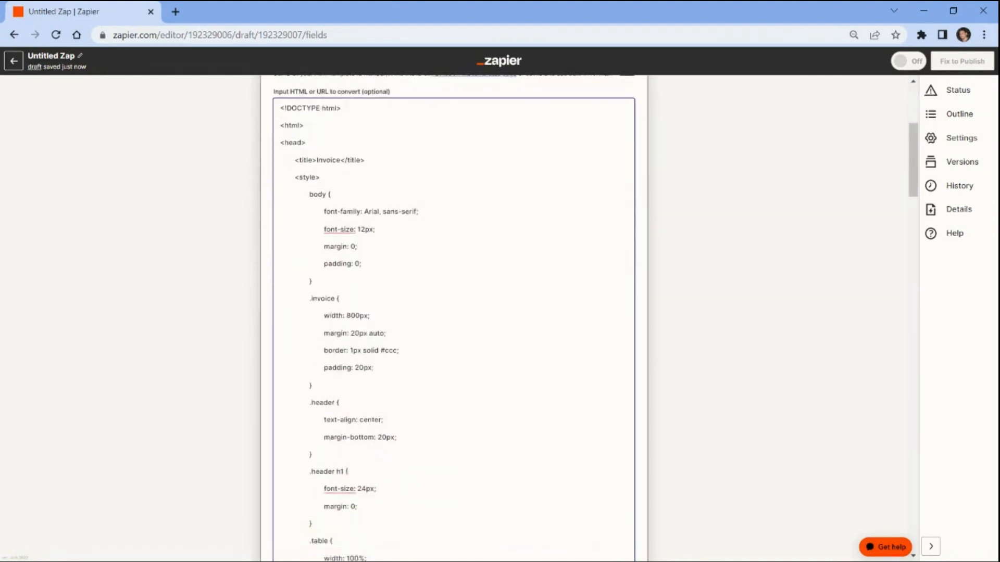
{"action": "scroll", "coordinate": [454, 333], "scroll_direction": "down", "scroll_amount": 10}
Replace the Customer Name, Company Name and Address placeholders with the Full_Name, Office_Name and Office_Address fields
{"action": "left_click", "coordinate": [391, 383]}
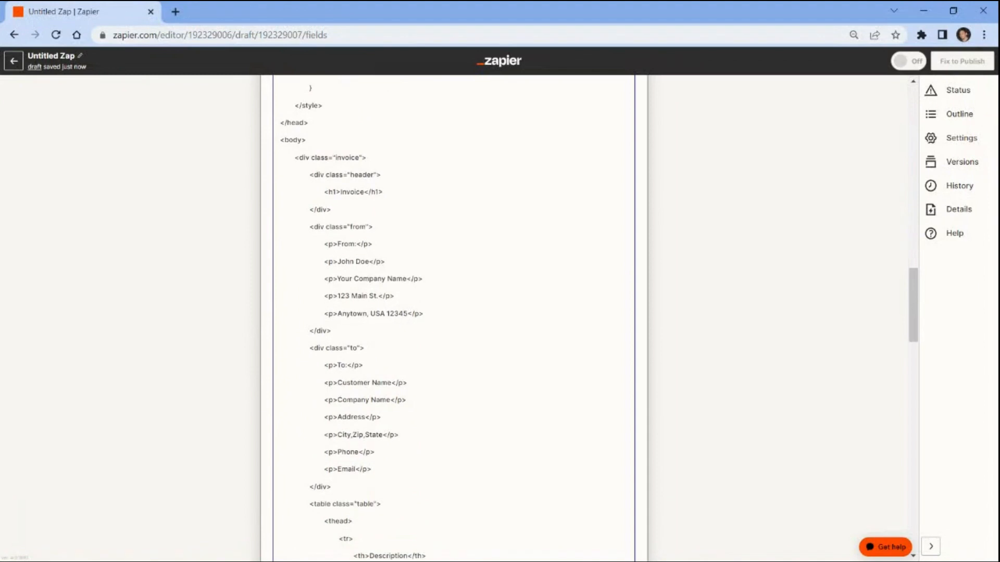
{"action": "key", "text": "BackSpace"}
{"action": "key", "text": "BackSpace"}
{"action": "key", "text": "BackSpace"}
{"action": "key", "text": "BackSpace"}
{"action": "key", "text": "BackSpace"}
{"action": "key", "text": "BackSpace"}
{"action": "key", "text": "BackSpace"}
{"action": "key", "text": "BackSpace"}
{"action": "key", "text": "BackSpace"}
{"action": "key", "text": "BackSpace"}
{"action": "key", "text": "BackSpace"}
{"action": "key", "text": "BackSpace"}
{"action": "key", "text": "BackSpace"}
{"action": "scroll", "coordinate": [453, 312], "scroll_direction": "down", "scroll_amount": 14}
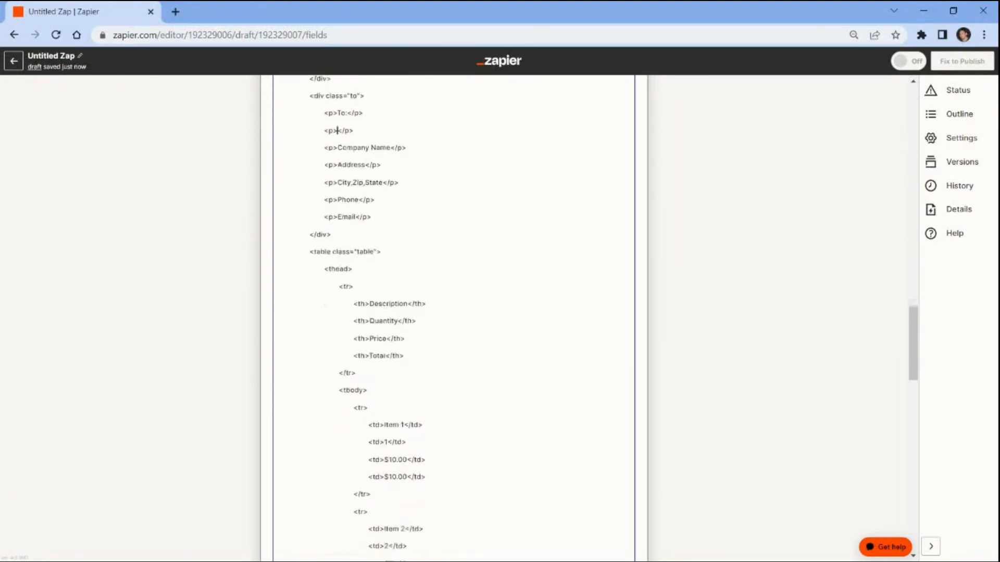
{"action": "left_click", "coordinate": [354, 472]}
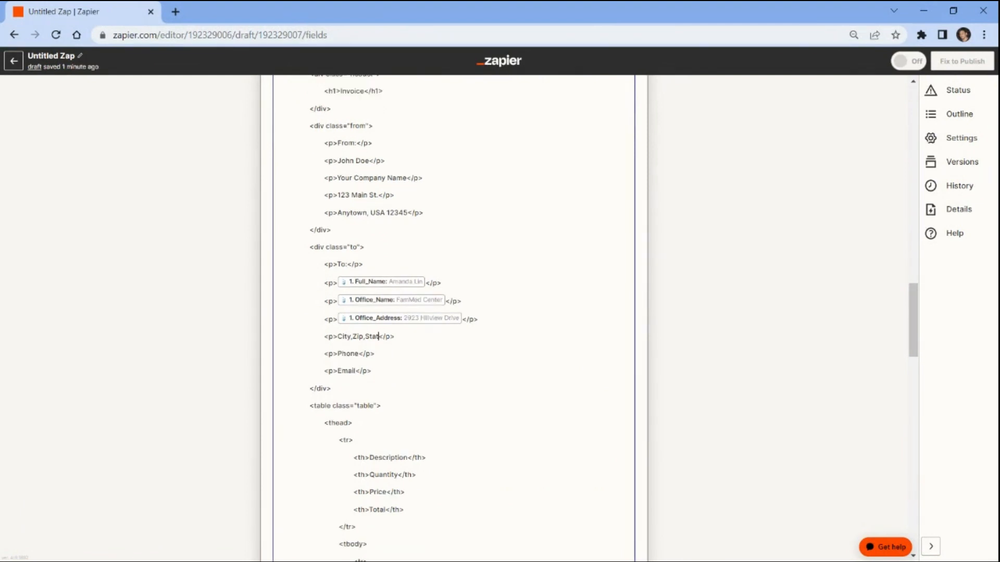
Replace the City,Zip,State and Phone placeholders with the Office_City, Office_Zip, Office_State and Office_Phone fields
{"action": "key", "text": "BackSpace"}
{"action": "key", "text": "BackSpace"}
{"action": "key", "text": "BackSpace"}
{"action": "key", "text": "BackSpace"}
{"action": "key", "text": "BackSpace"}
{"action": "key", "text": "BackSpace"}
{"action": "key", "text": "BackSpace"}
{"action": "key", "text": "BackSpace"}
{"action": "key", "text": "BackSpace"}
{"action": "key", "text": "BackSpace"}
{"action": "key", "text": "BackSpace"}
{"action": "key", "text": "BackSpace"}
{"action": "key", "text": "BackSpace"}
{"action": "key", "text": "BackSpace"}
{"action": "key", "text": "BackSpace"}
{"action": "key", "text": "BackSpace"}
{"action": "key", "text": "BackSpace"}
{"action": "key", "text": "BackSpace"}
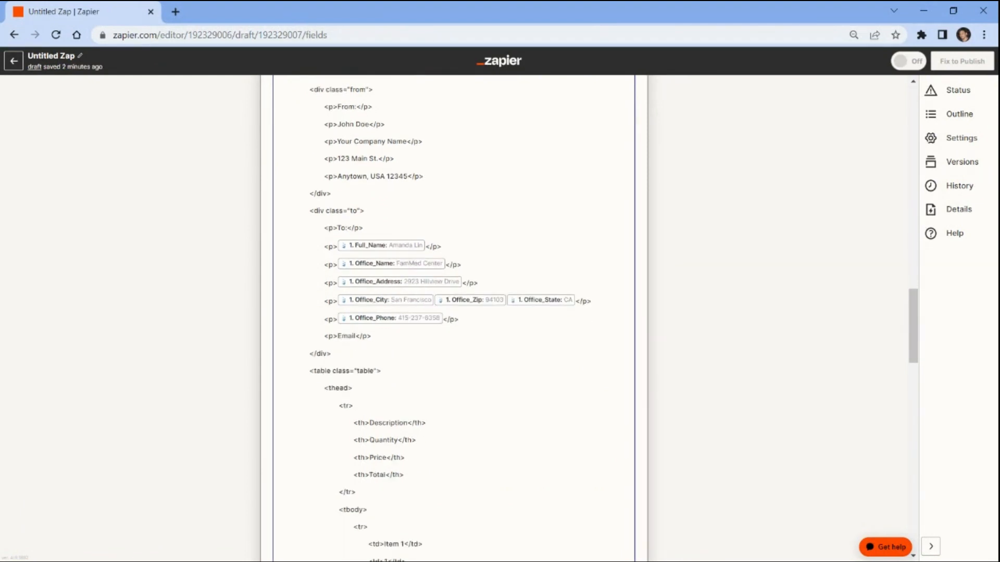
Replace the Email placeholder in the invoice's recipient block with the Caspio record's Email field
{"action": "key", "text": "BackSpace"}
{"action": "key", "text": "BackSpace"}
{"action": "key", "text": "BackSpace"}
{"action": "key", "text": "BackSpace"}
{"action": "key", "text": "BackSpace"}
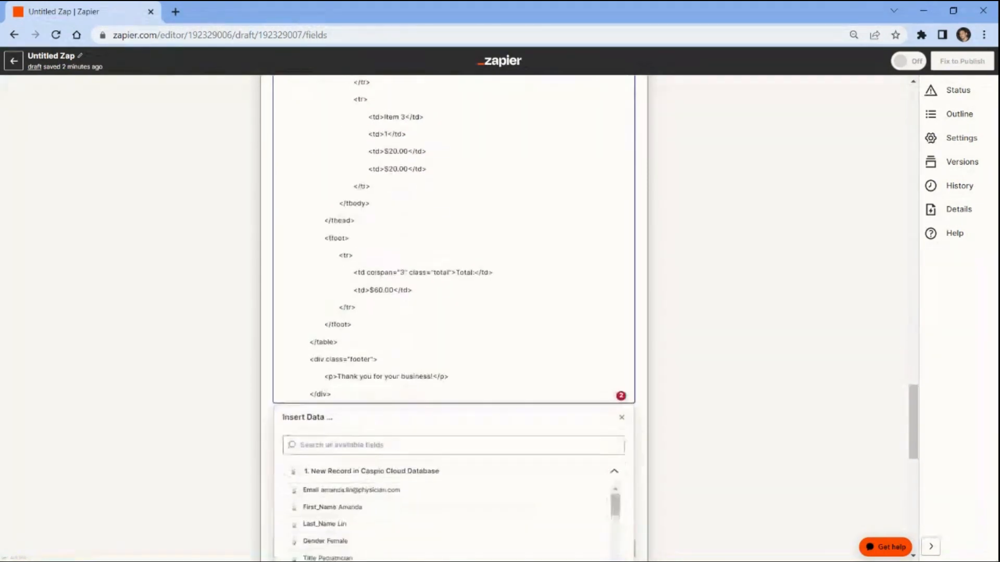
{"action": "left_click", "coordinate": [270, 245]}
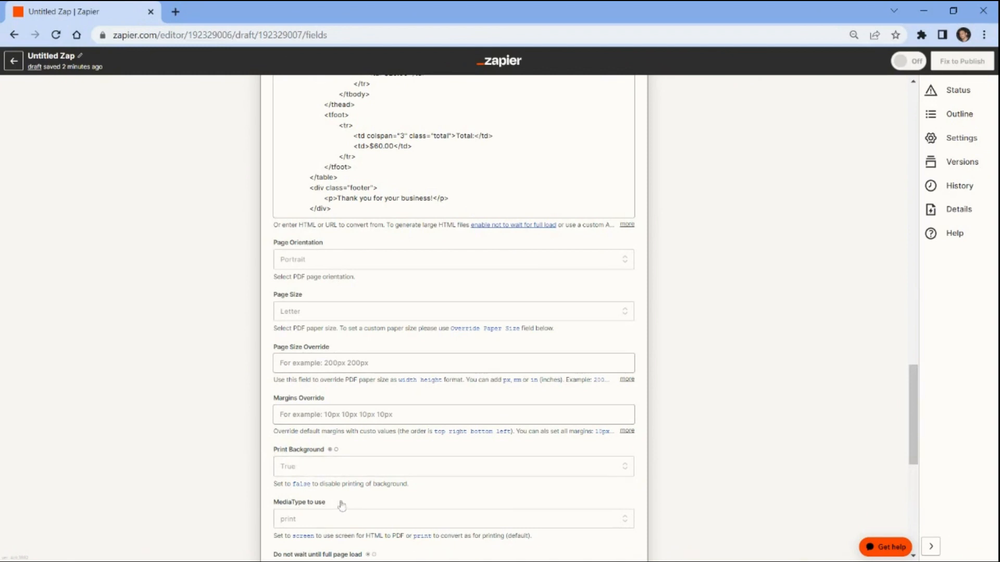
Name the output PDF Generated_Invoice and continue to the action's test
{"action": "scroll", "coordinate": [341, 505], "scroll_direction": "down", "scroll_amount": 4}
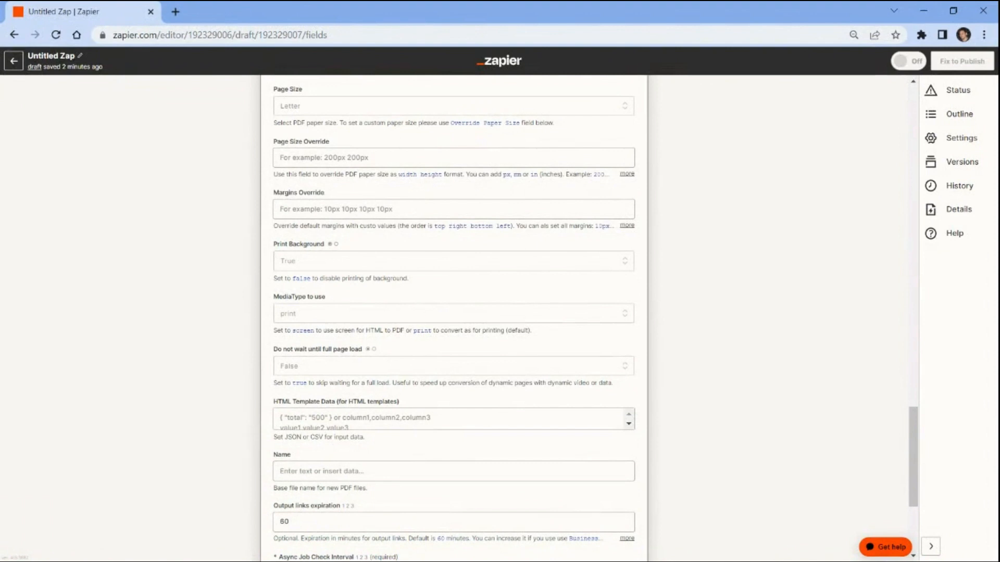
{"action": "left_click", "coordinate": [332, 472]}
{"action": "type", "text": "G"}
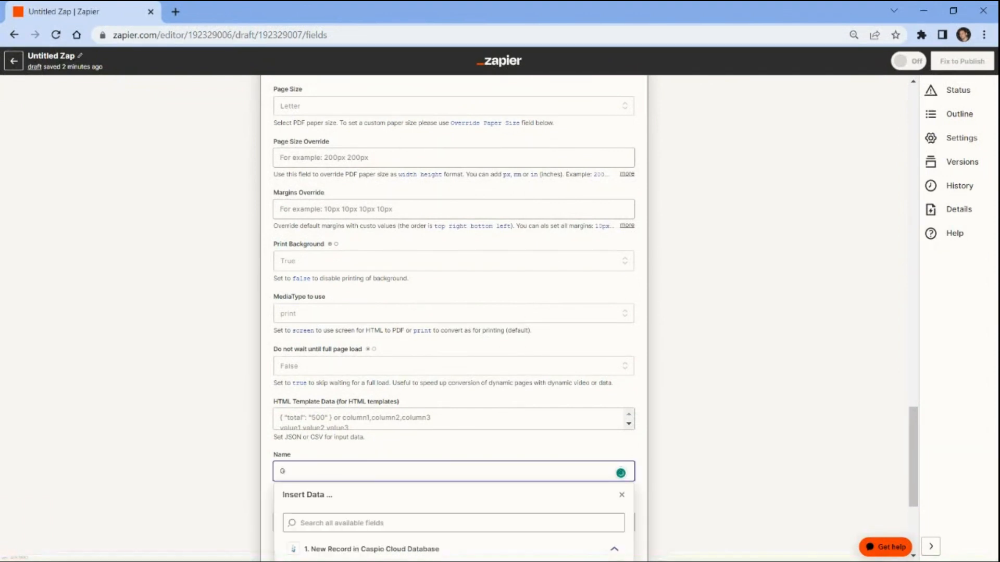
{"action": "type", "text": "enerated_Invoice"}
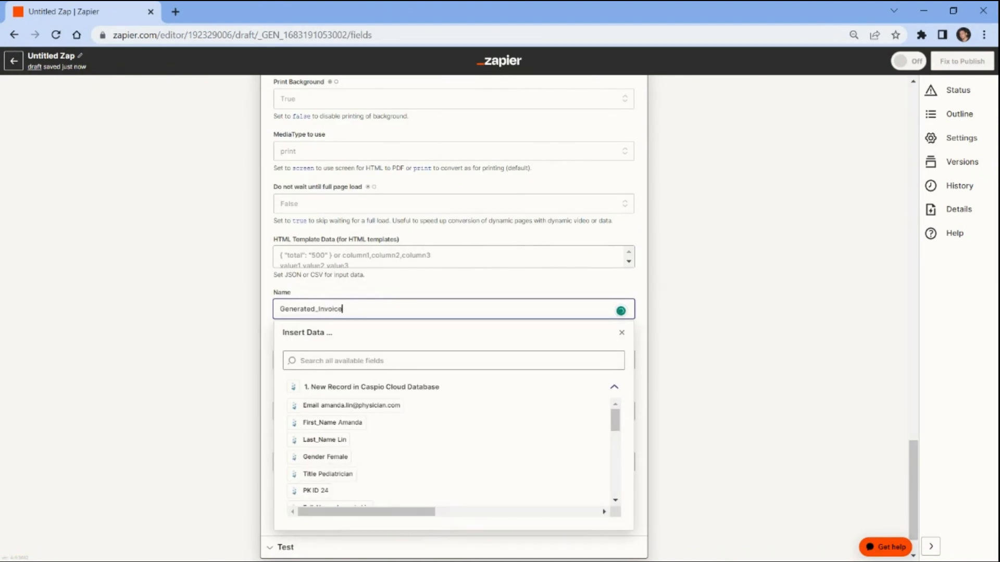
{"action": "left_click", "coordinate": [256, 309]}
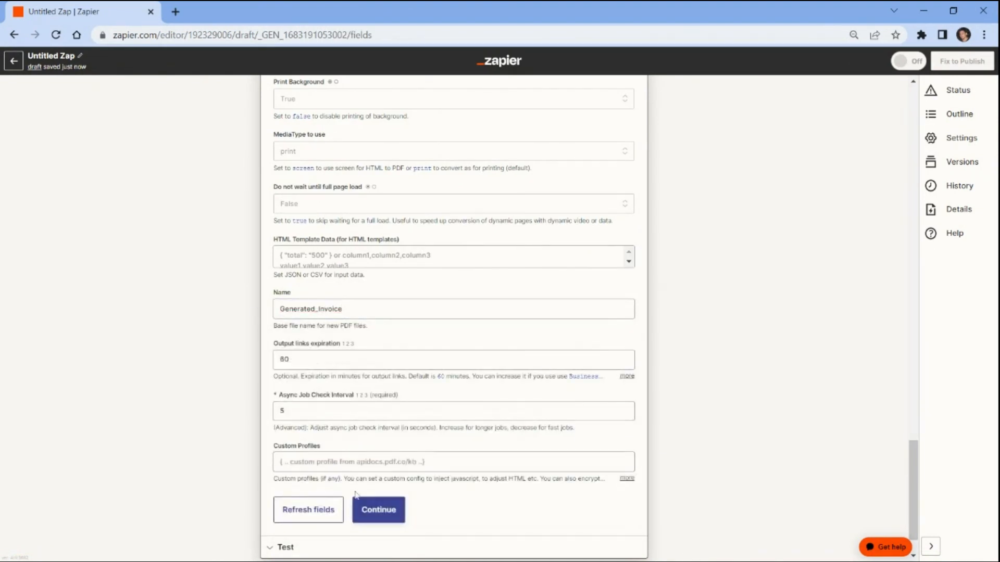
{"action": "left_click", "coordinate": [371, 511]}
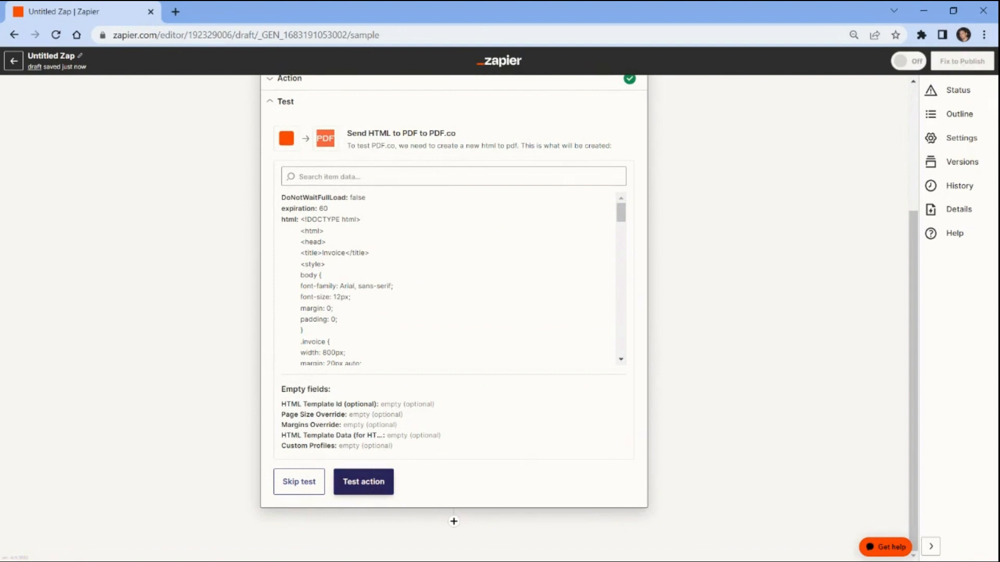
Test the HTML to PDF conversion and select the generated PDF's URL in the result
{"action": "left_click", "coordinate": [363, 482]}
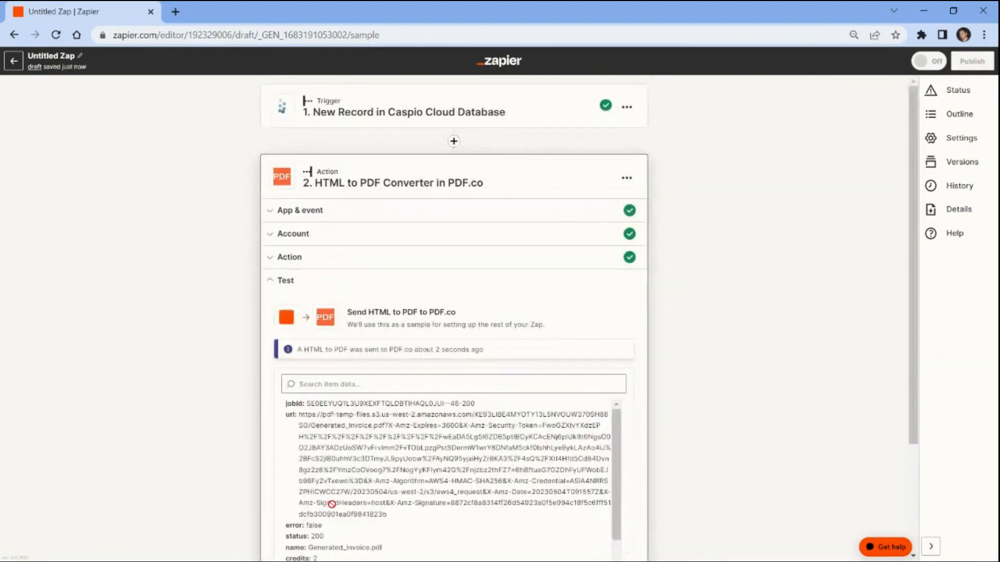
{"action": "left_click_drag", "start_coordinate": [914, 406], "coordinate": [926, 461]}
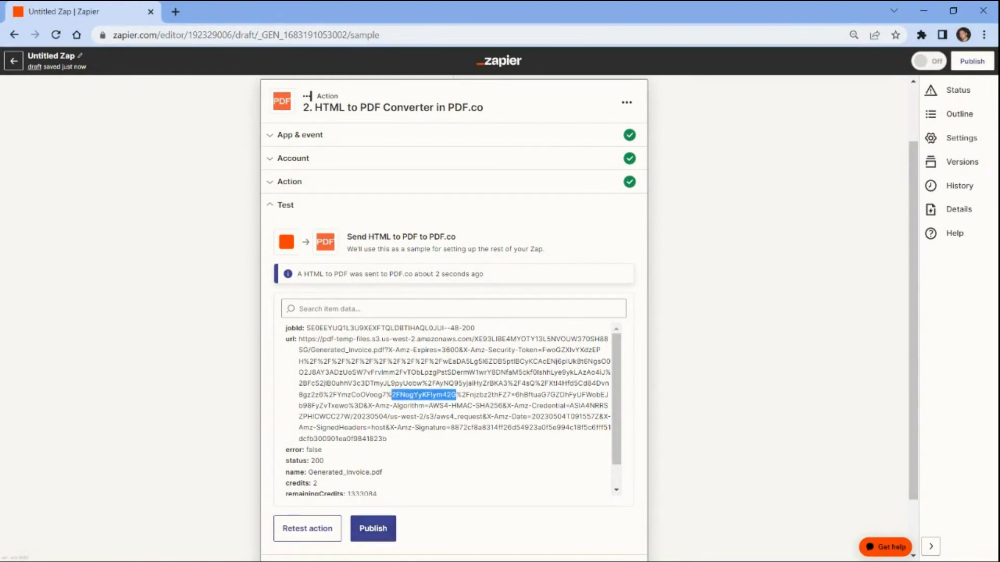
{"action": "triple_click", "coordinate": [428, 396]}
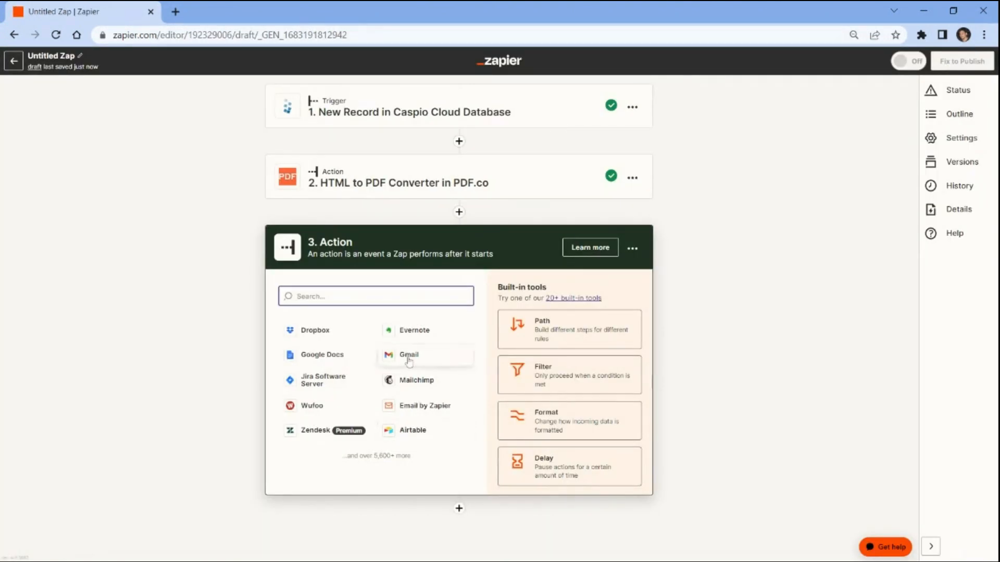
Set up Gmail as the third action with the Send Email event
{"action": "left_click", "coordinate": [409, 358]}
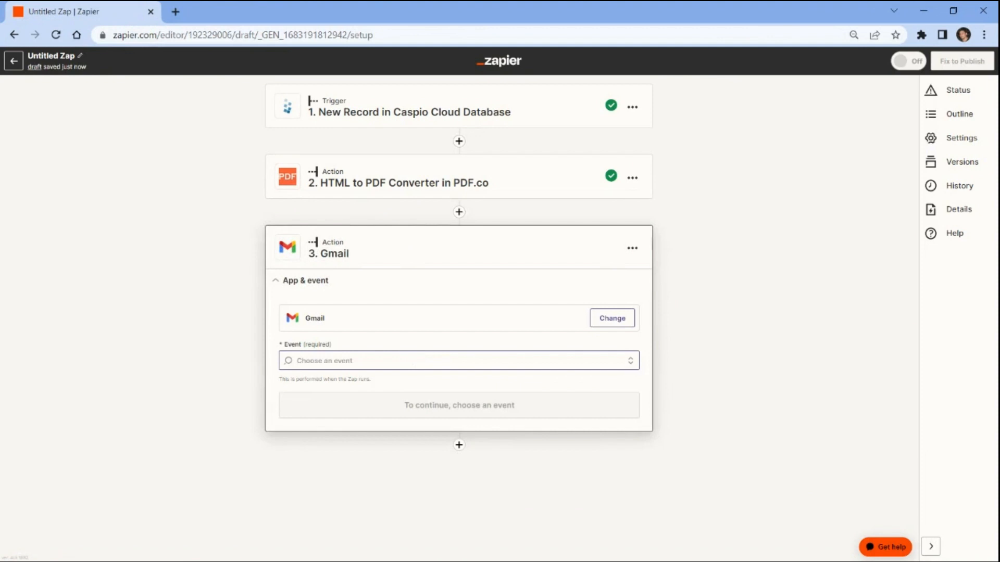
{"action": "left_click", "coordinate": [412, 362]}
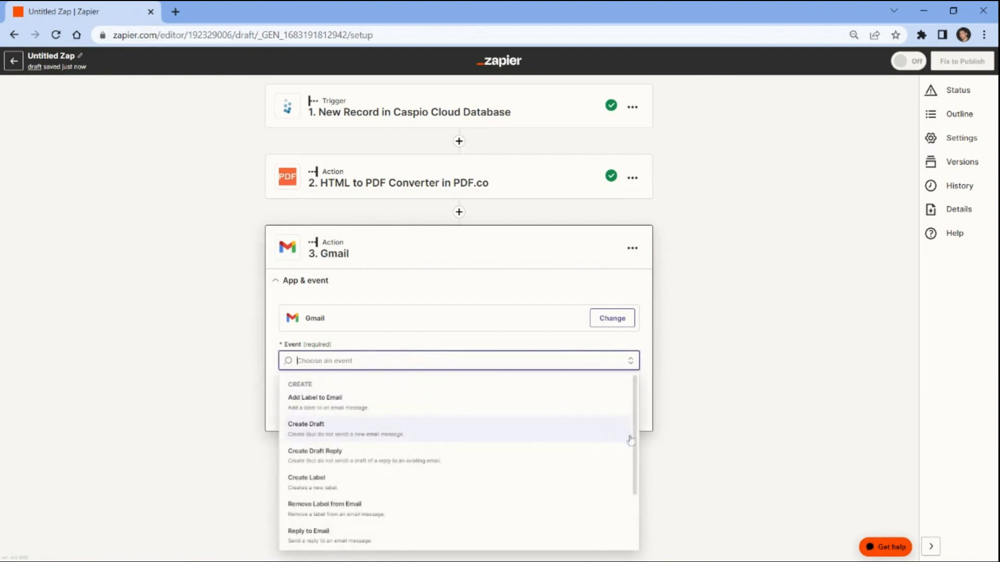
{"action": "scroll", "coordinate": [636, 445], "scroll_direction": "down", "scroll_amount": 2}
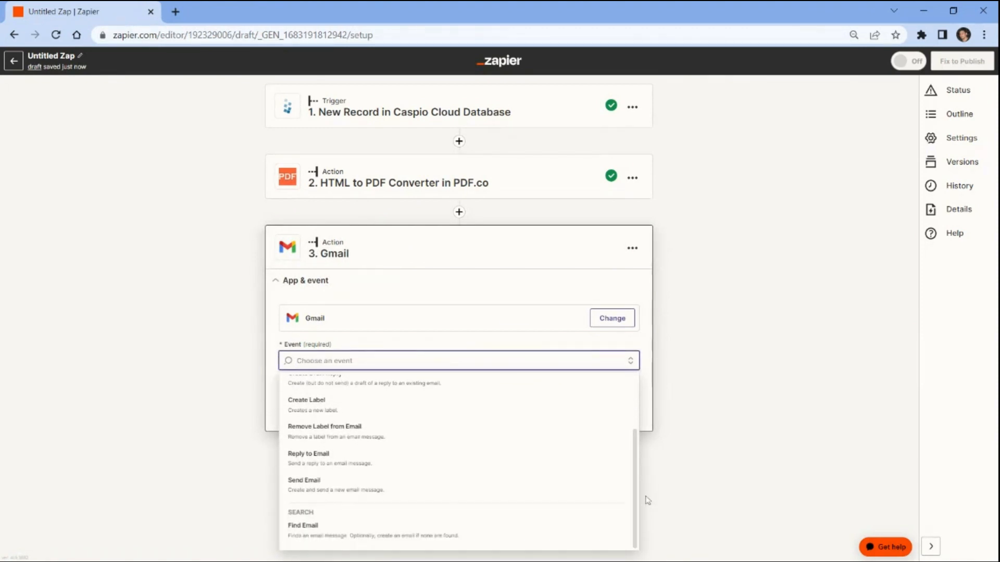
{"action": "left_click", "coordinate": [304, 484]}
{"action": "left_click", "coordinate": [292, 405]}
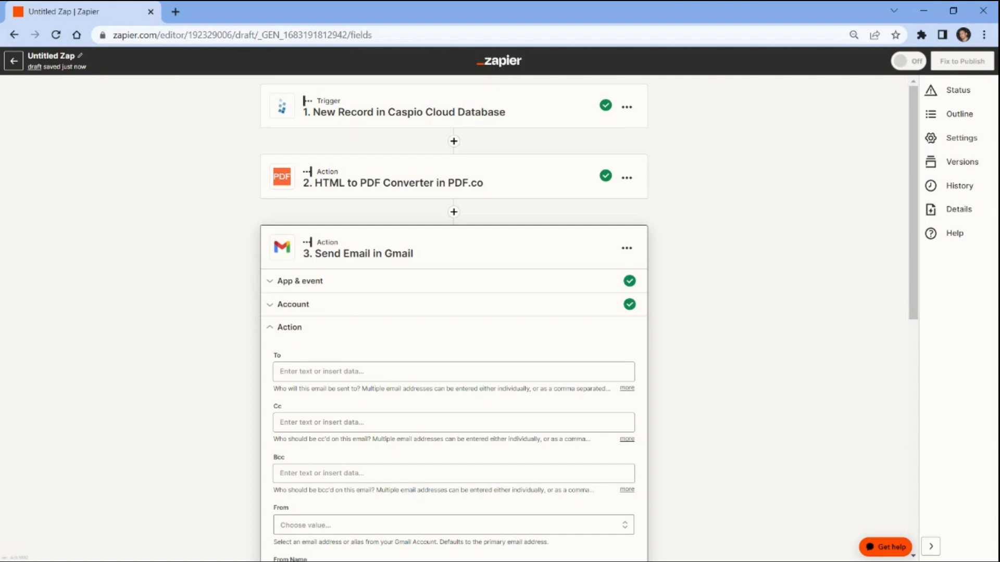
Set the Gmail action's recipient to the Email field from the new Caspio Cloud Database record
{"action": "left_click", "coordinate": [290, 366]}
{"action": "left_click", "coordinate": [324, 451]}
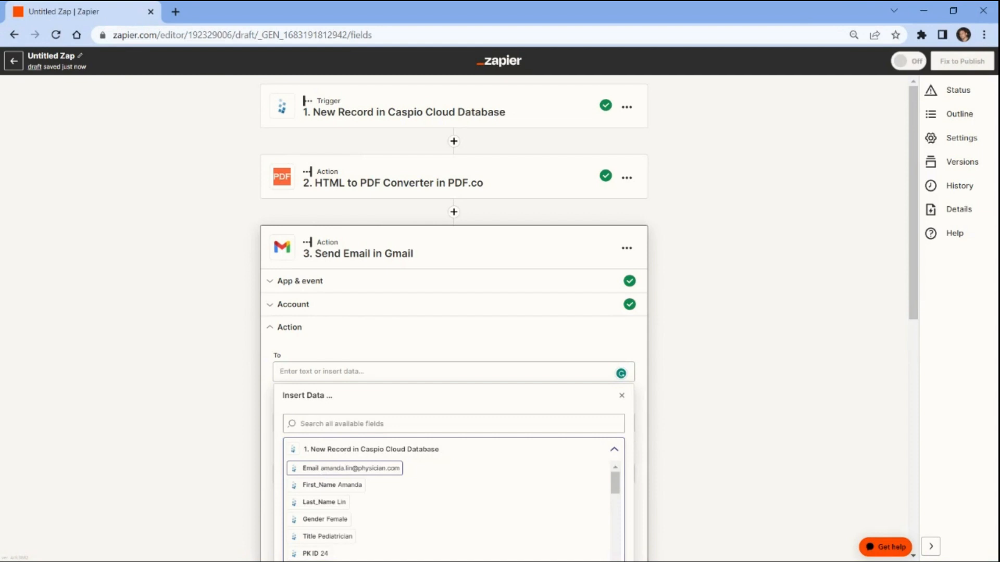
{"action": "left_click", "coordinate": [343, 468]}
Enter the sender's email address as a custom From value in the Gmail action
{"action": "scroll", "coordinate": [247, 468], "scroll_direction": "down", "scroll_amount": 2}
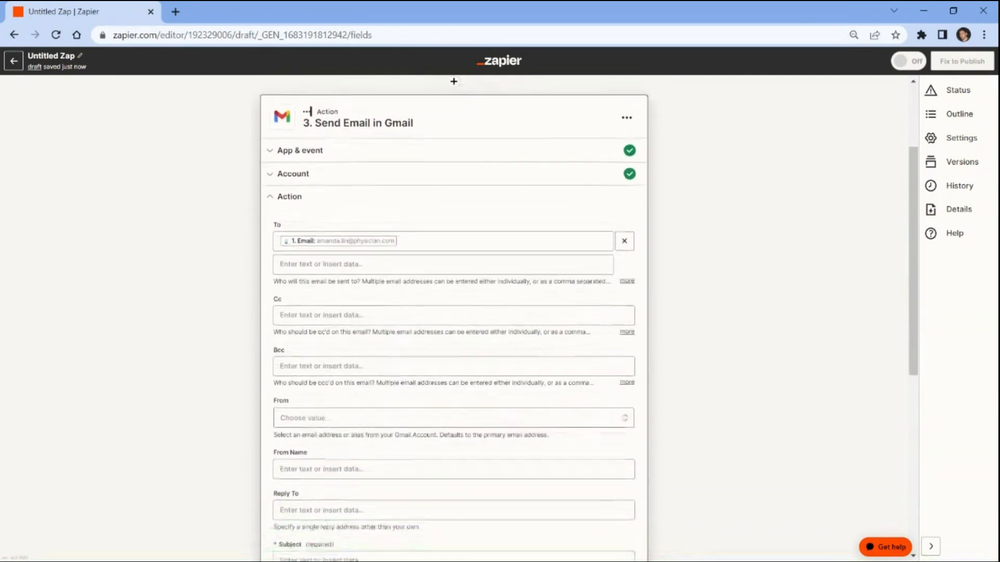
{"action": "left_click", "coordinate": [308, 415]}
{"action": "type", "text": "joh"}
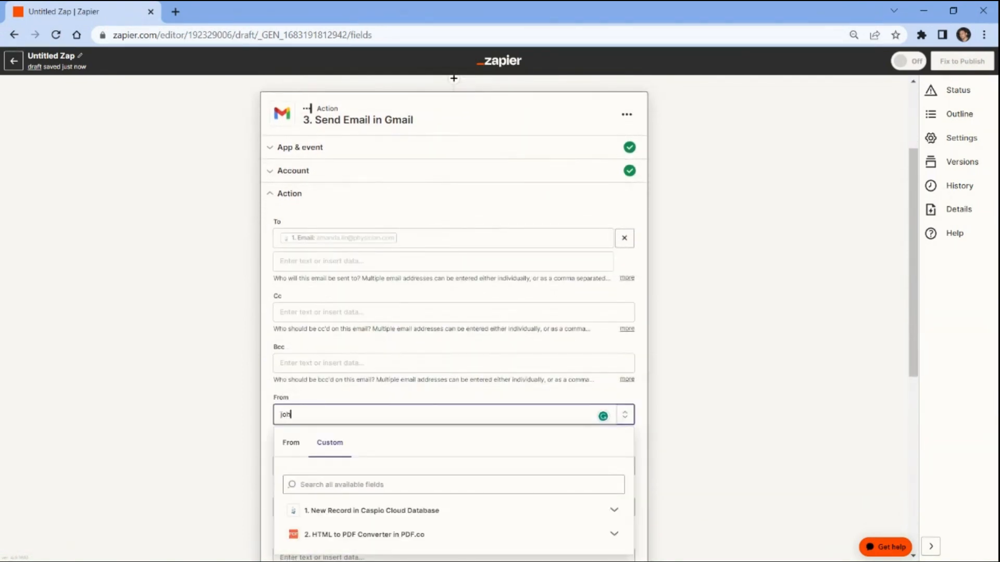
{"action": "type", "text": "ndoe@example.com"}
Set the email's subject to "Generated Invoice"
{"action": "scroll", "coordinate": [453, 313], "scroll_direction": "down", "scroll_amount": 4}
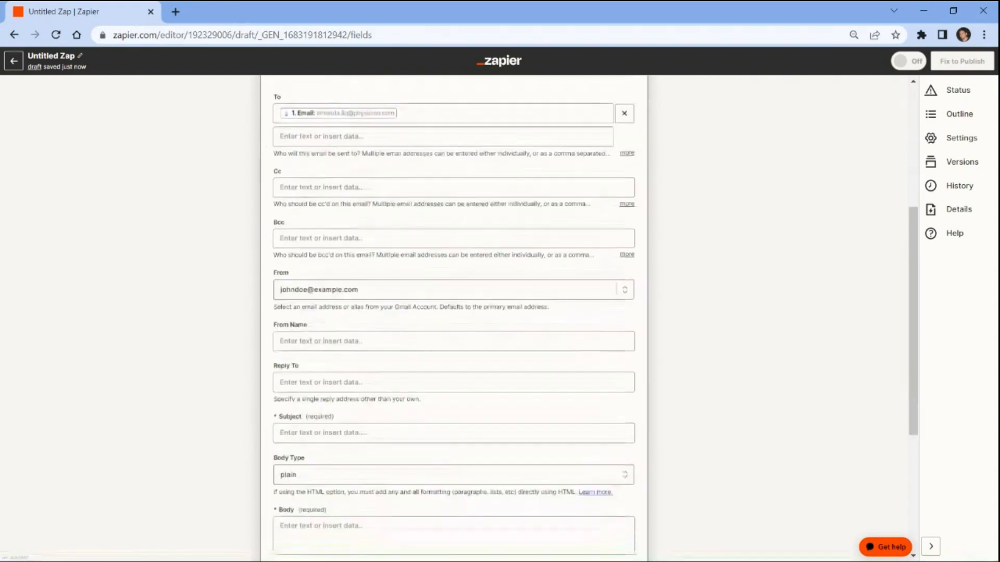
{"action": "left_click", "coordinate": [284, 385]}
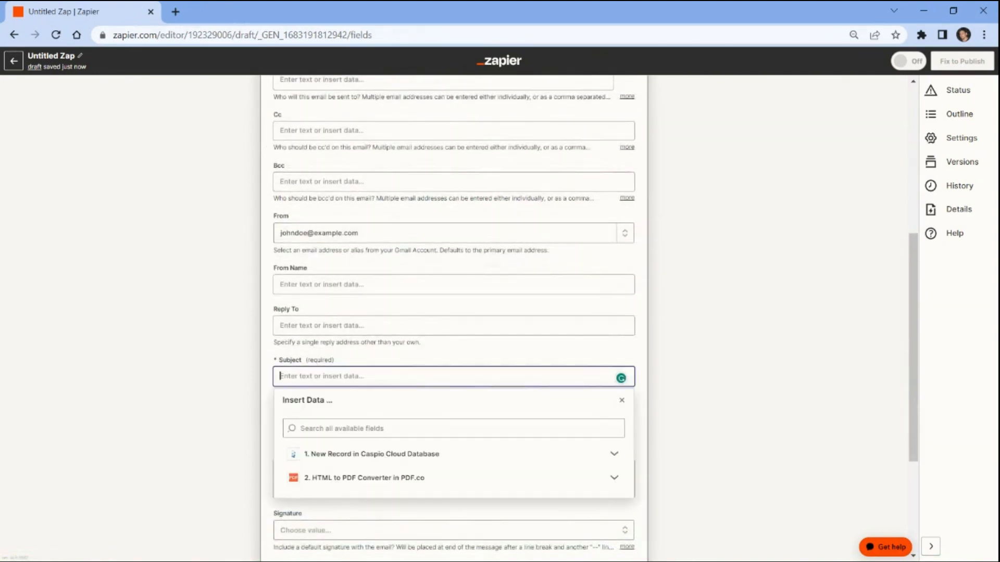
{"action": "type", "text": "Generated Invoice"}
{"action": "left_click", "coordinate": [269, 423]}
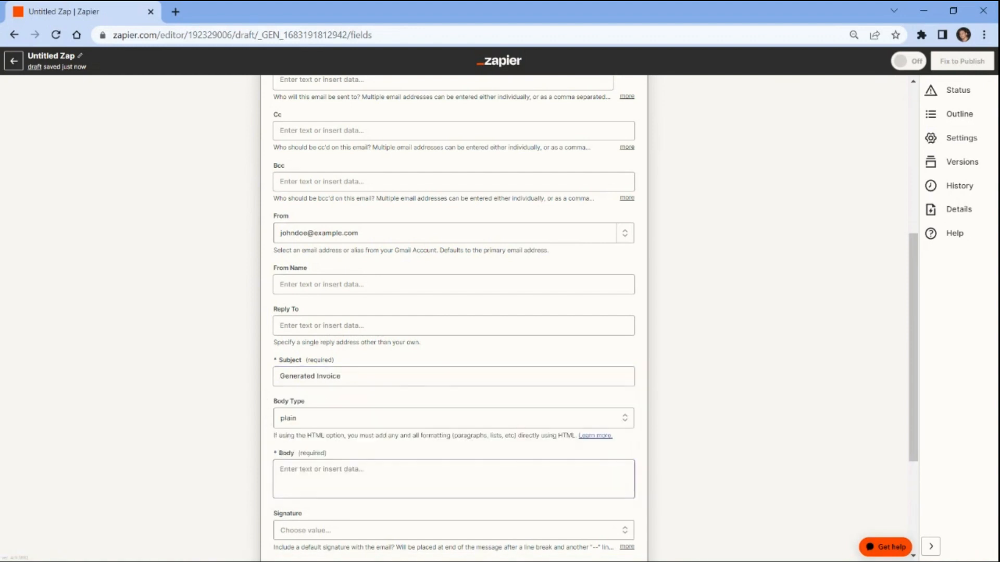
Write the email body as "Hi! This is a sample email with generated PDF invoice as an attachment."
{"action": "left_click", "coordinate": [302, 476]}
{"action": "type", "text": "Hi"}
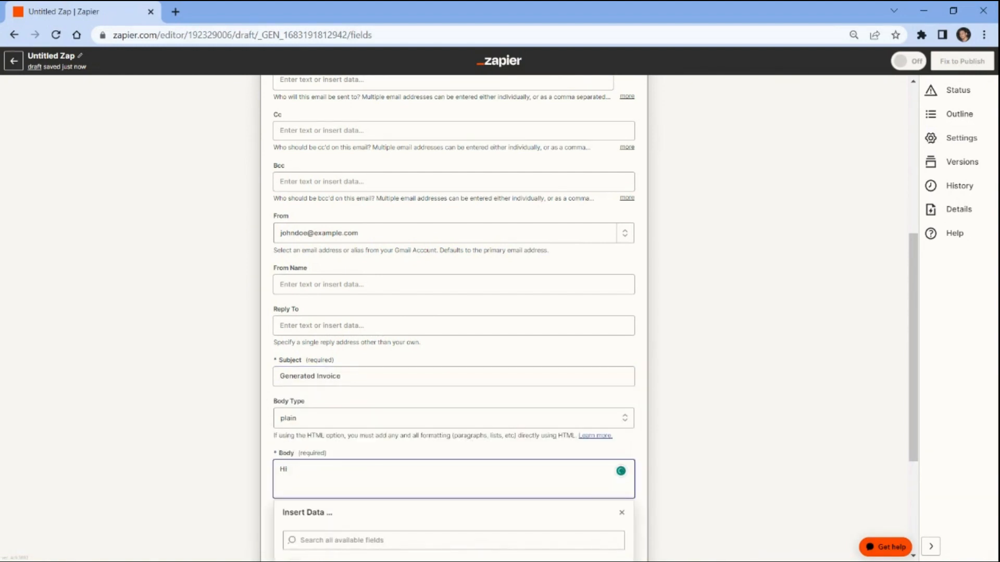
{"action": "type", "text": "! This is a sample email with genera"}
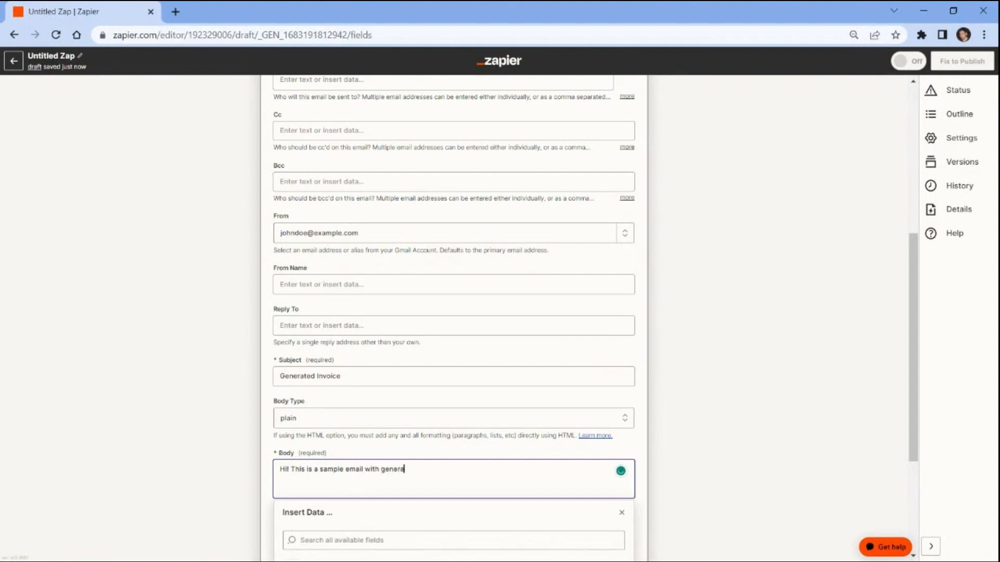
{"action": "type", "text": "ted PDF Invoice as an attachment."}
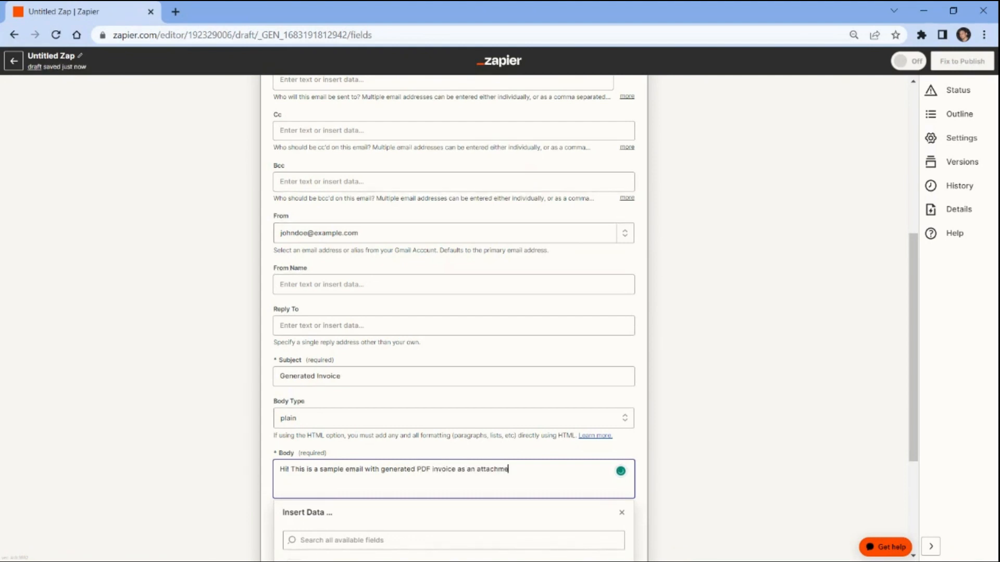
{"action": "left_click", "coordinate": [255, 470]}
Attach the generated invoice by mapping the Url output of the HTML to PDF Converter action to the email's Attachments
{"action": "scroll", "coordinate": [254, 470], "scroll_direction": "down", "scroll_amount": 3}
{"action": "scroll", "coordinate": [255, 470], "scroll_direction": "down", "scroll_amount": 1}
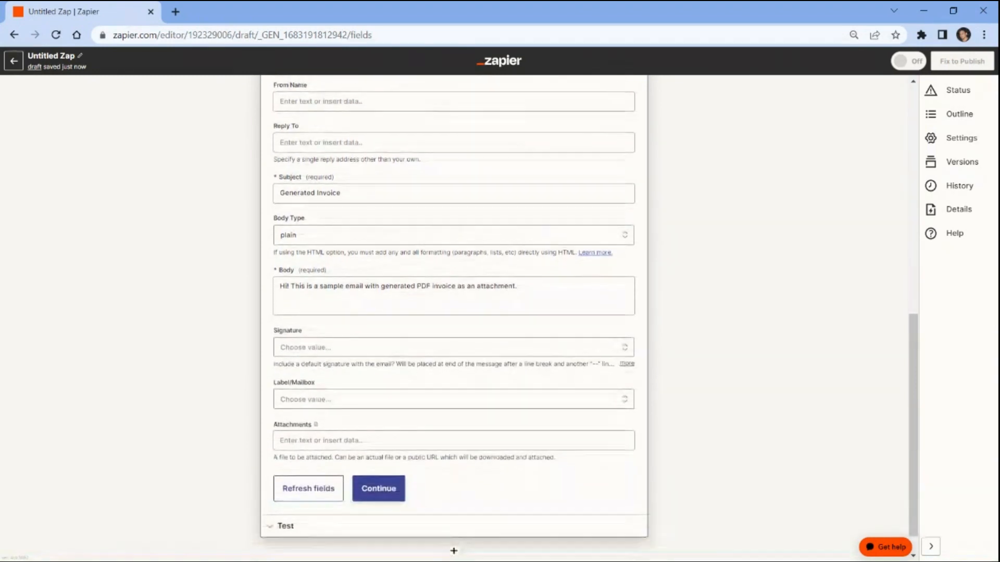
{"action": "left_click", "coordinate": [454, 441]}
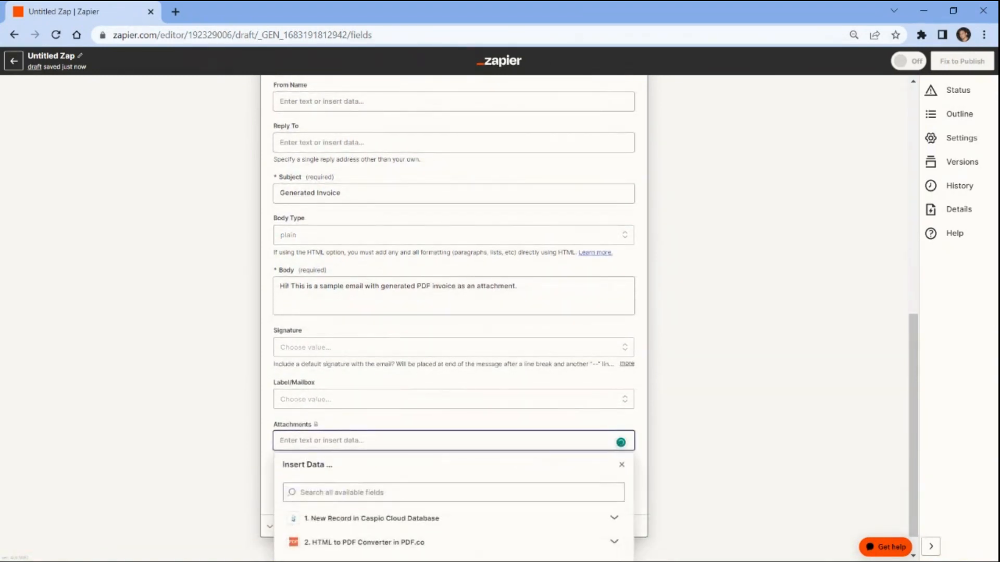
{"action": "left_click", "coordinate": [313, 542]}
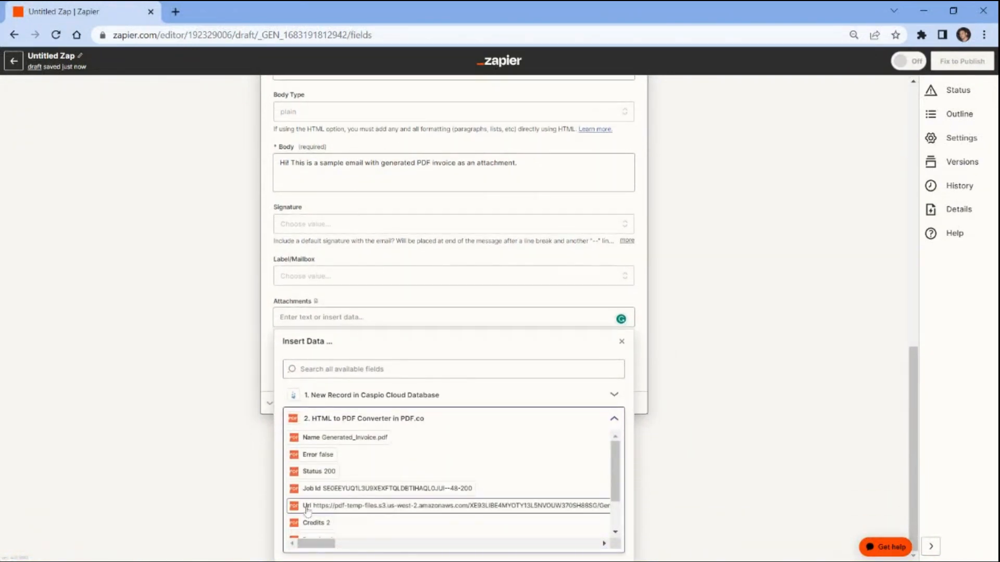
{"action": "left_click", "coordinate": [448, 505]}
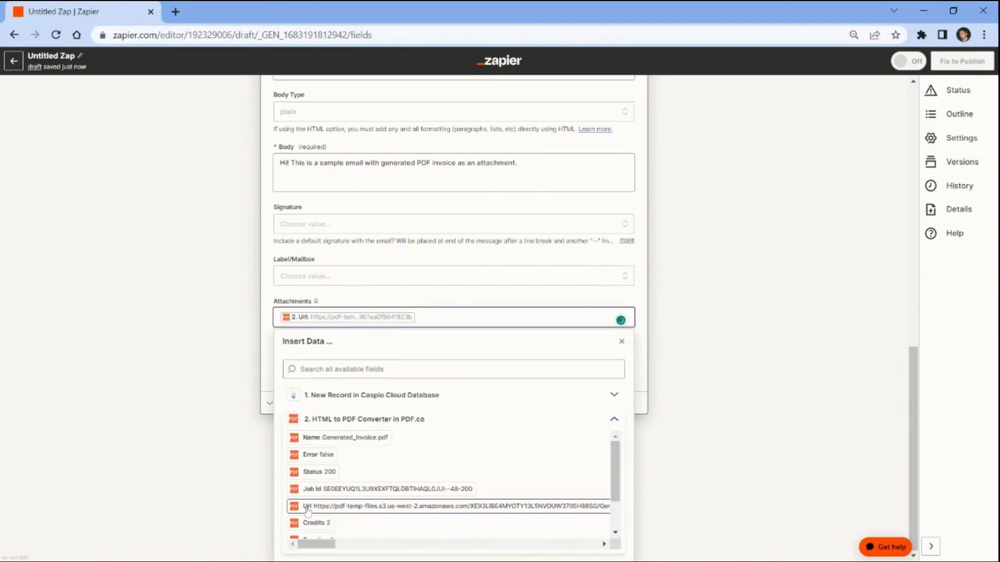
Continue to the Gmail action's test, send the test email, and select the SENT label in the result
{"action": "left_click", "coordinate": [373, 486]}
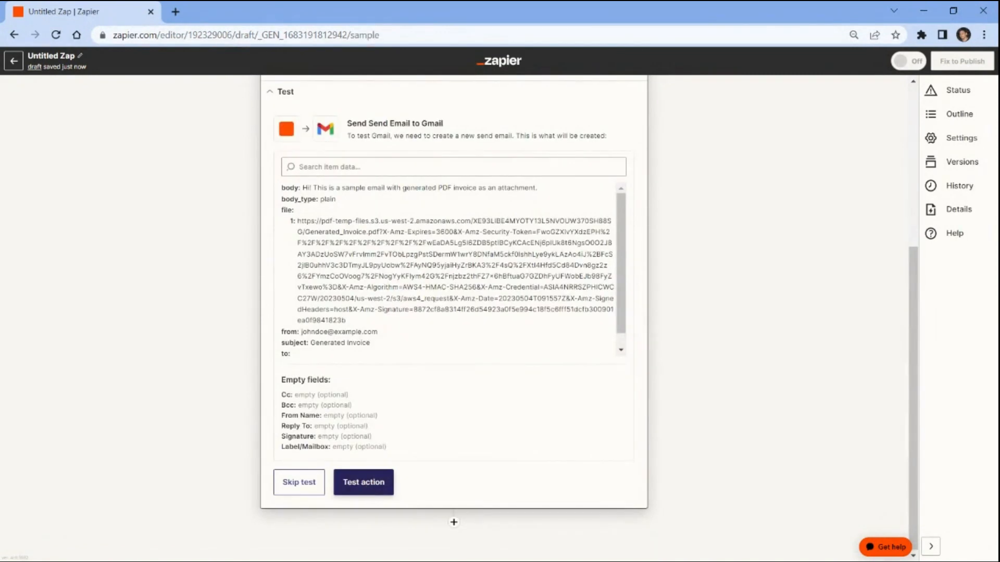
{"action": "left_click", "coordinate": [367, 488]}
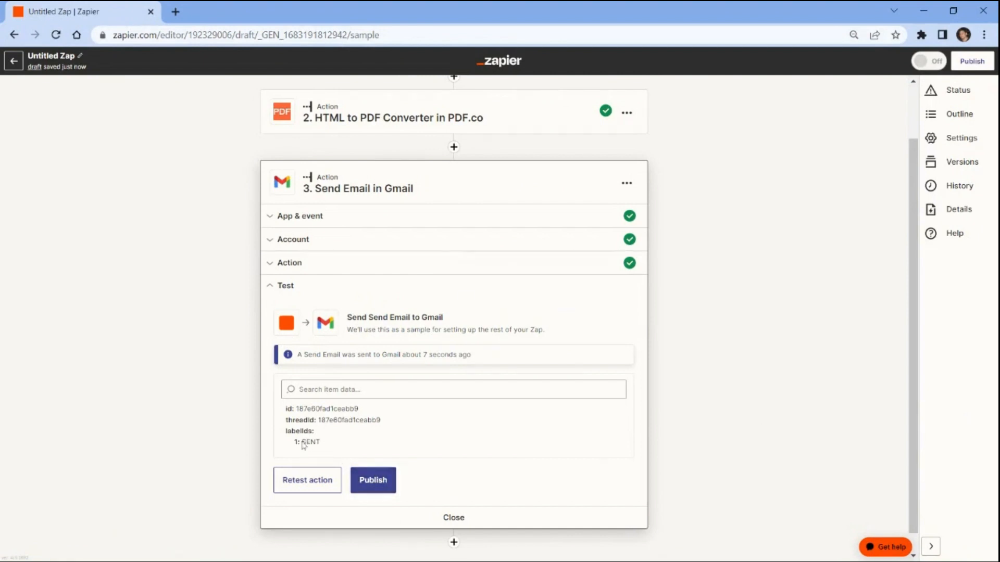
{"action": "left_click_drag", "start_coordinate": [302, 442], "coordinate": [320, 442]}
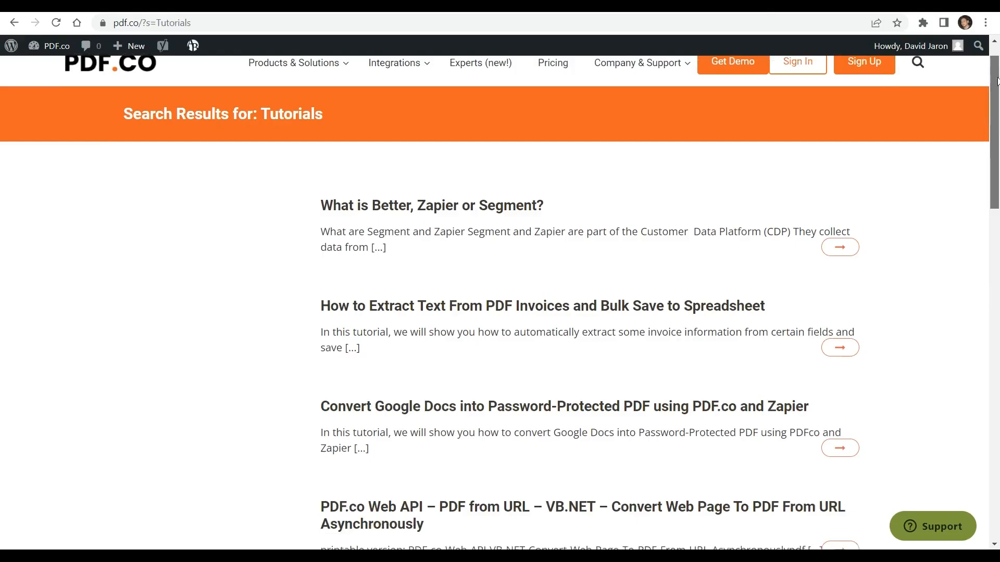
{"action": "scroll", "coordinate": [997, 138], "scroll_direction": "down", "scroll_amount": 5}
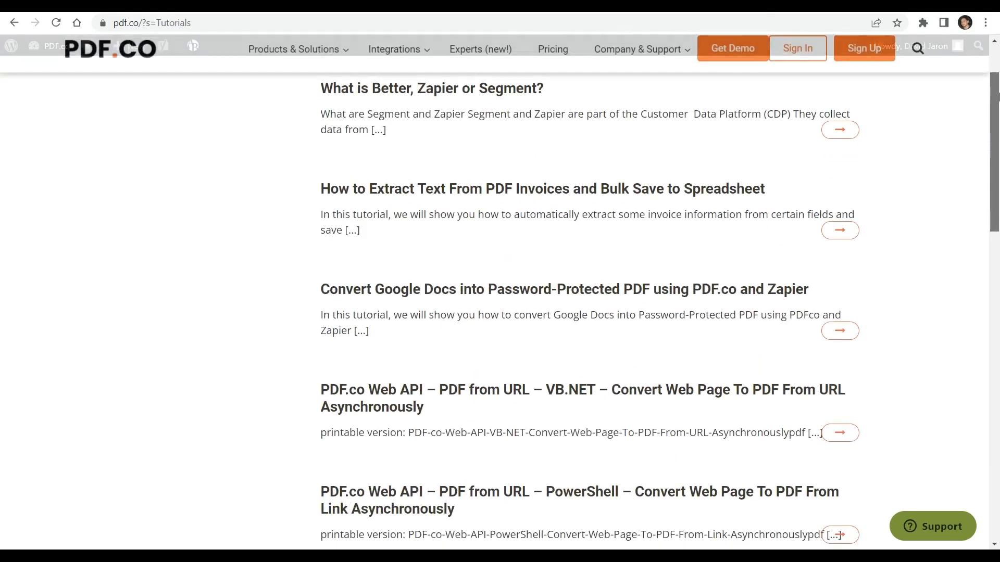
{"action": "left_click_drag", "start_coordinate": [997, 137], "coordinate": [997, 208]}
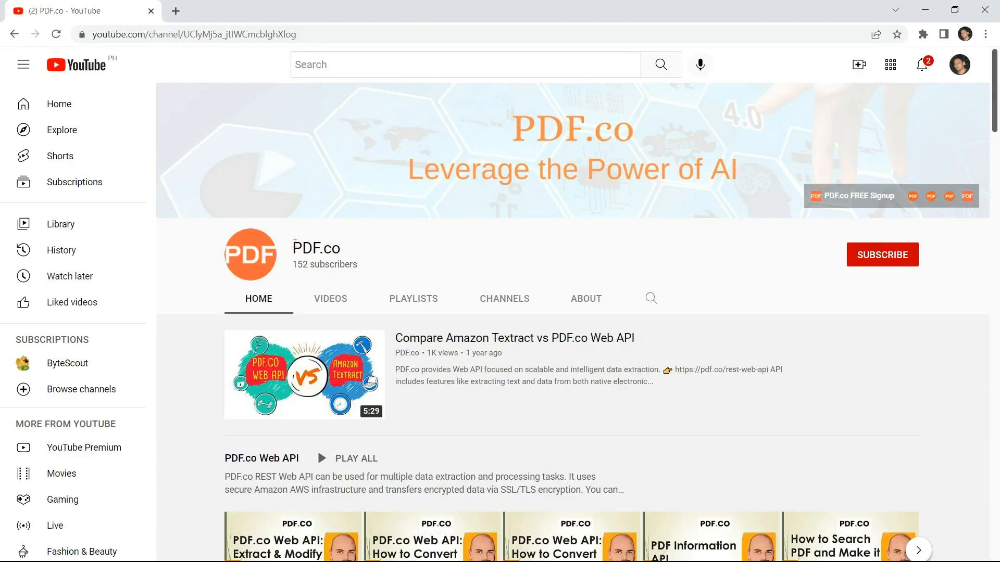
{"action": "left_click_drag", "start_coordinate": [995, 112], "coordinate": [997, 285]}
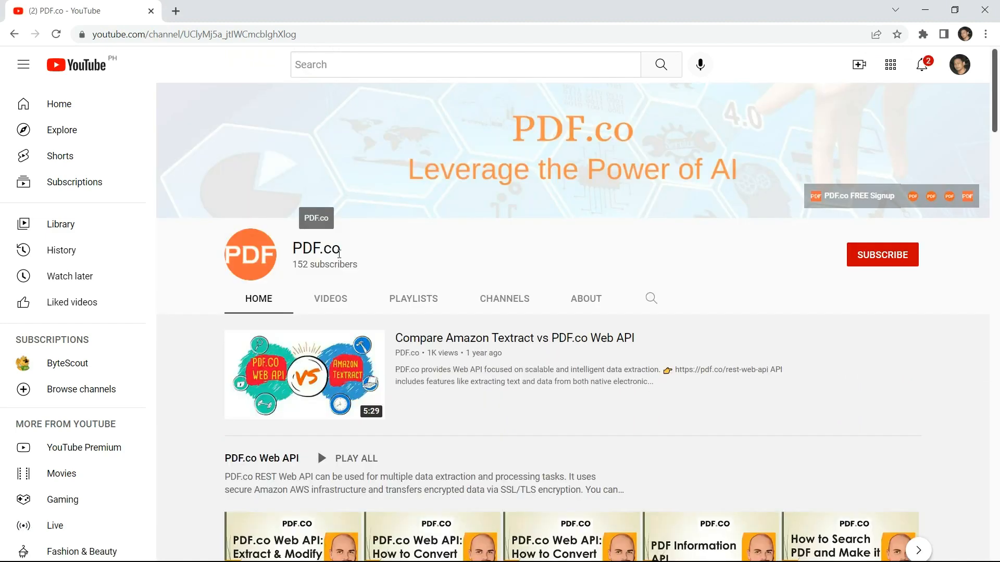
Subscribe to the PDF.co channel on YouTube and set its notifications to All
{"action": "left_click", "coordinate": [891, 258]}
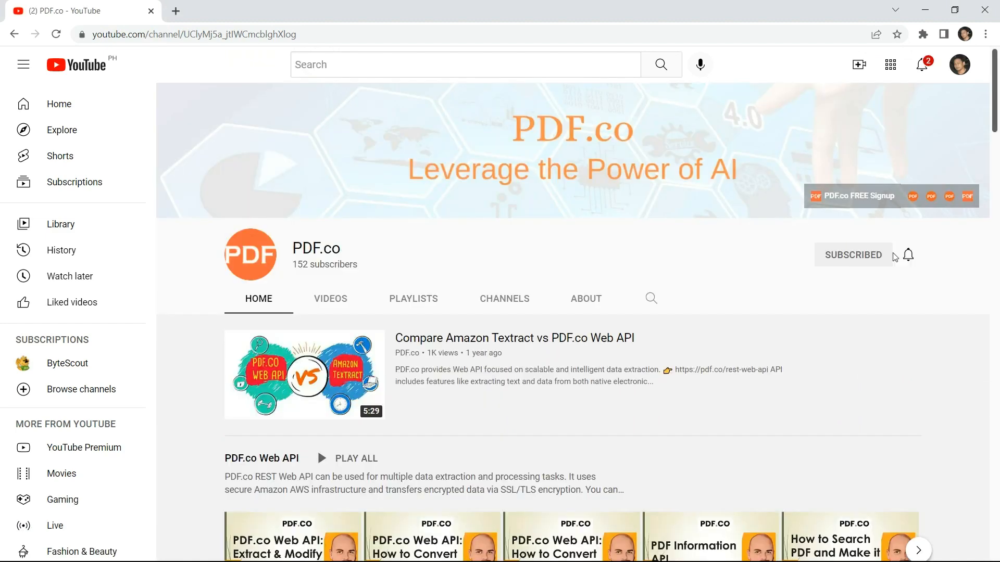
{"action": "left_click", "coordinate": [907, 256]}
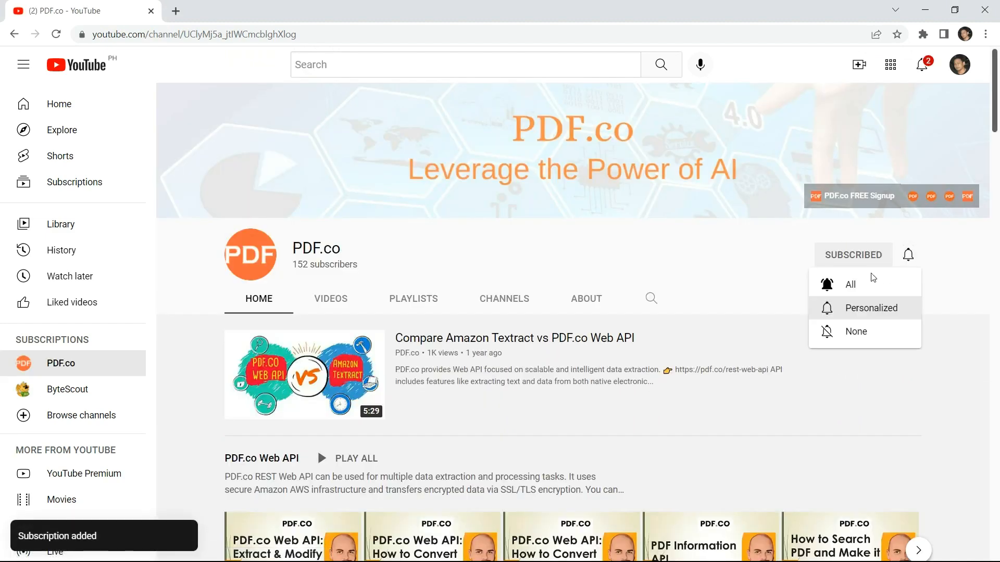
{"action": "left_click", "coordinate": [858, 286]}
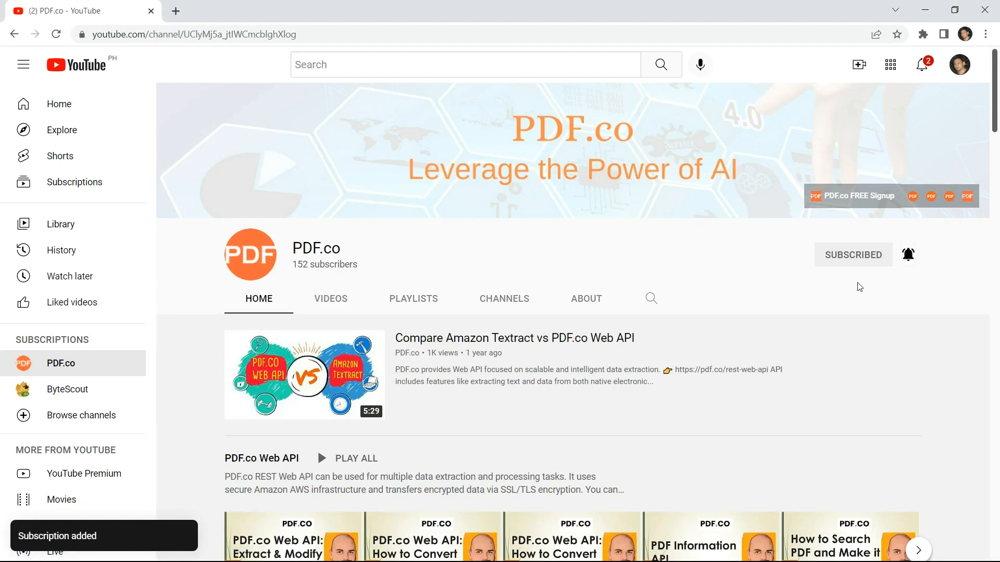